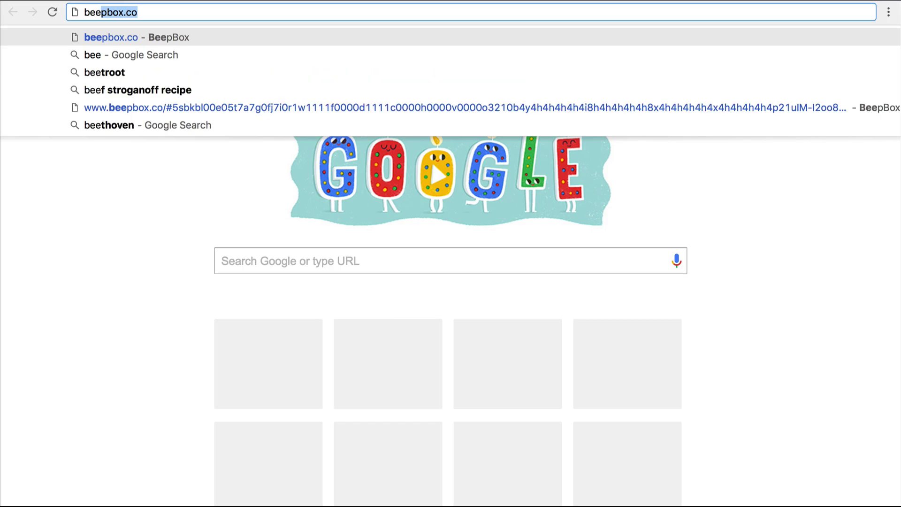
- Open beepbox.co and place four notes stepping down in pitch across the first bar of the blue instrument
key(Return)
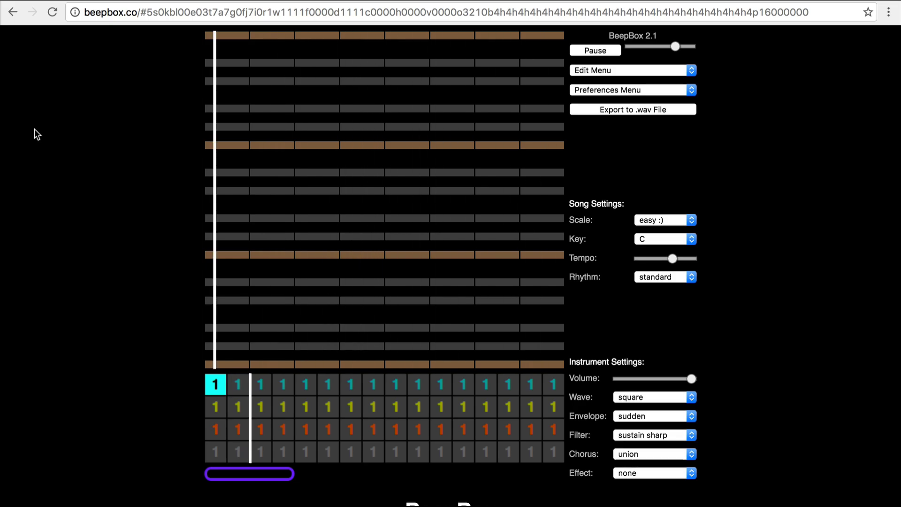
click(254, 109)
click(347, 143)
right_click(387, 175)
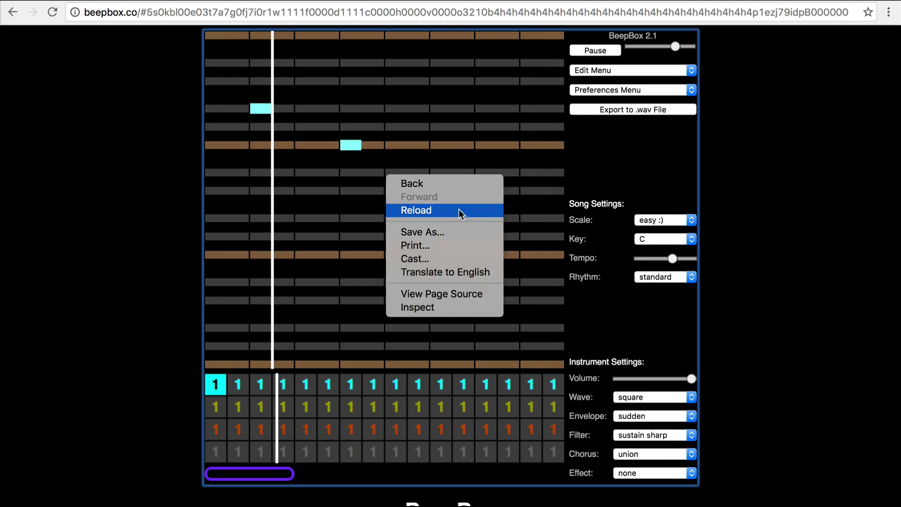
click(525, 220)
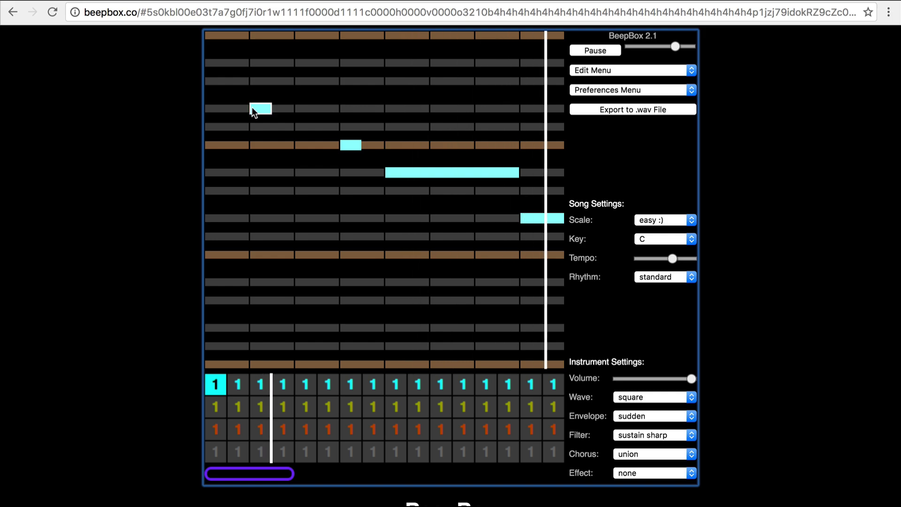
- Resize the first three blue notes by lengthening the first and shortening the second and third, and delete the first note
drag(261, 109, 321, 108)
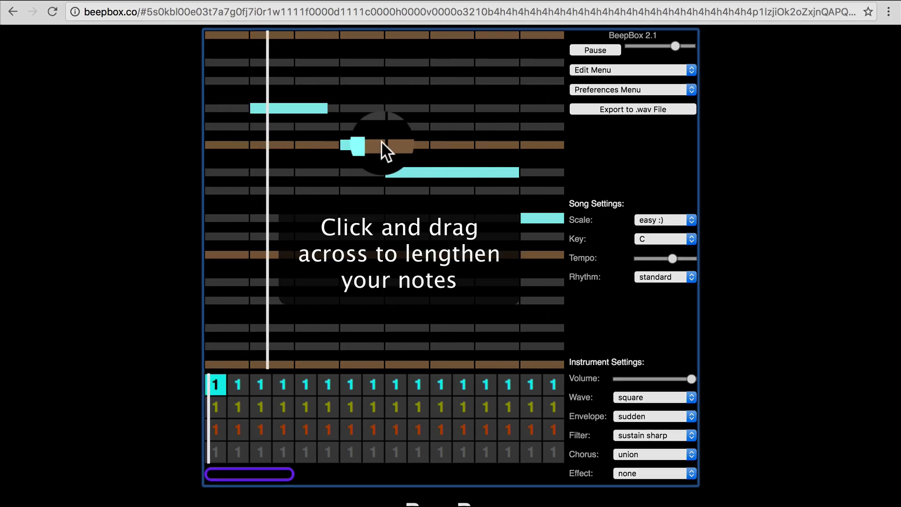
drag(381, 141, 408, 145)
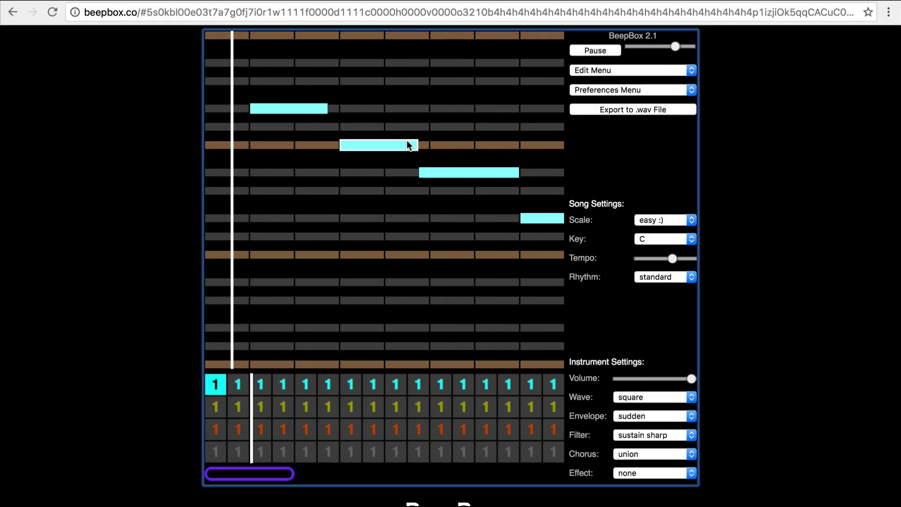
drag(416, 145, 366, 150)
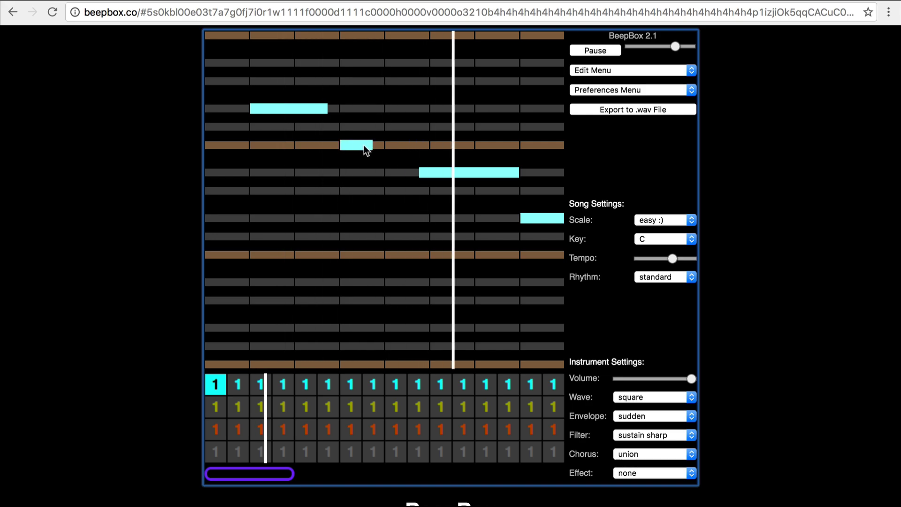
drag(484, 172, 440, 174)
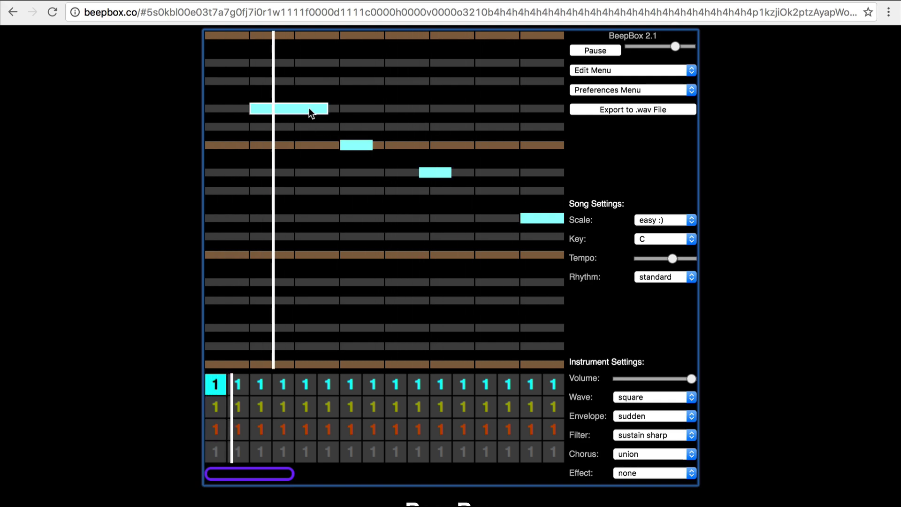
click(308, 107)
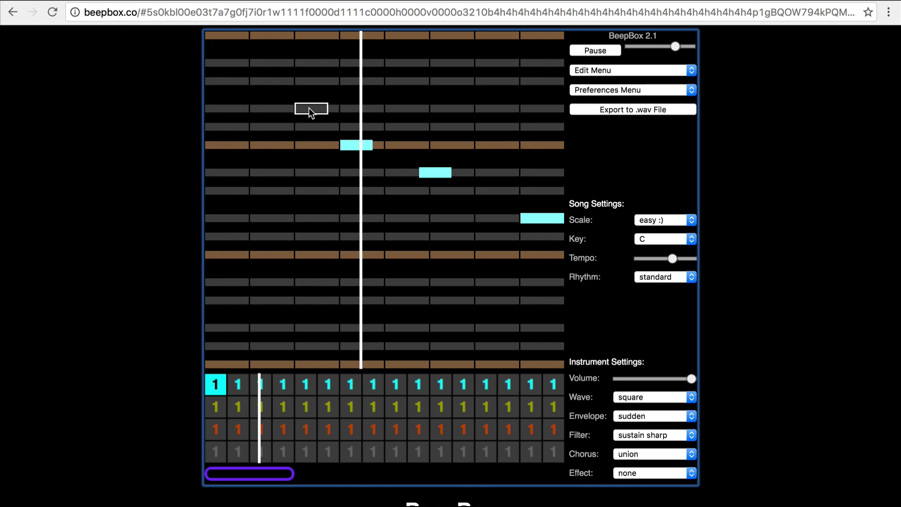
- Start and stop playback of the blue melody several times, leaving it stopped
key(space)
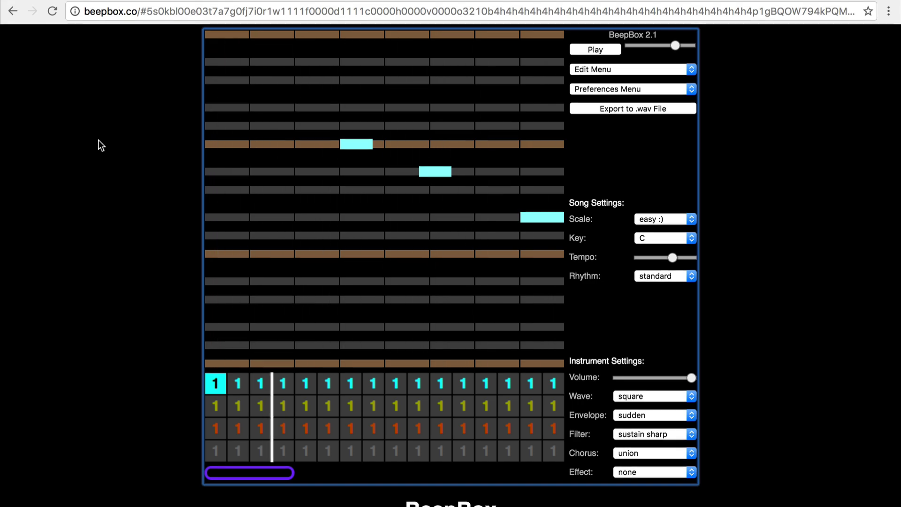
key(space)
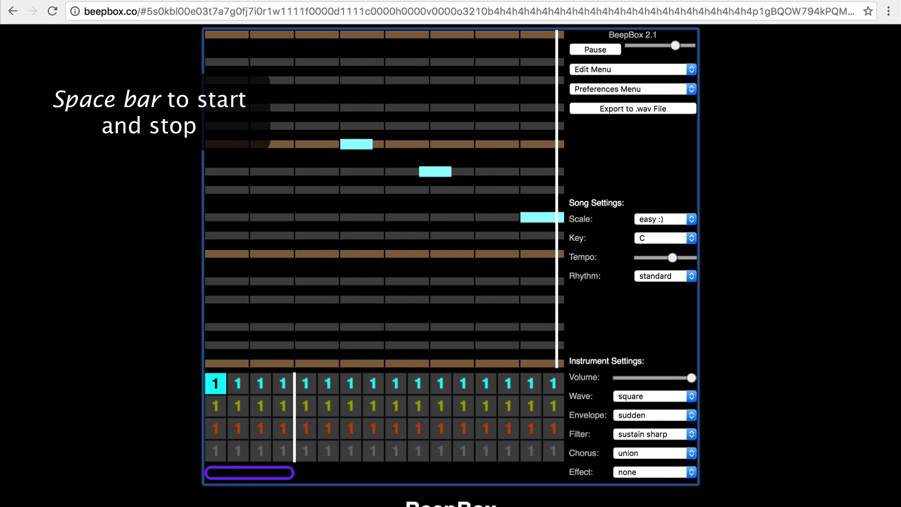
key(space)
click(601, 54)
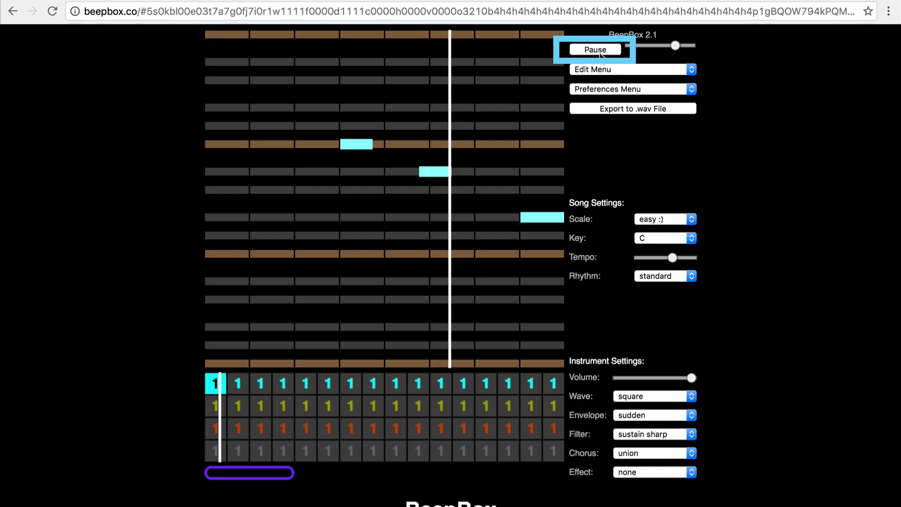
click(600, 54)
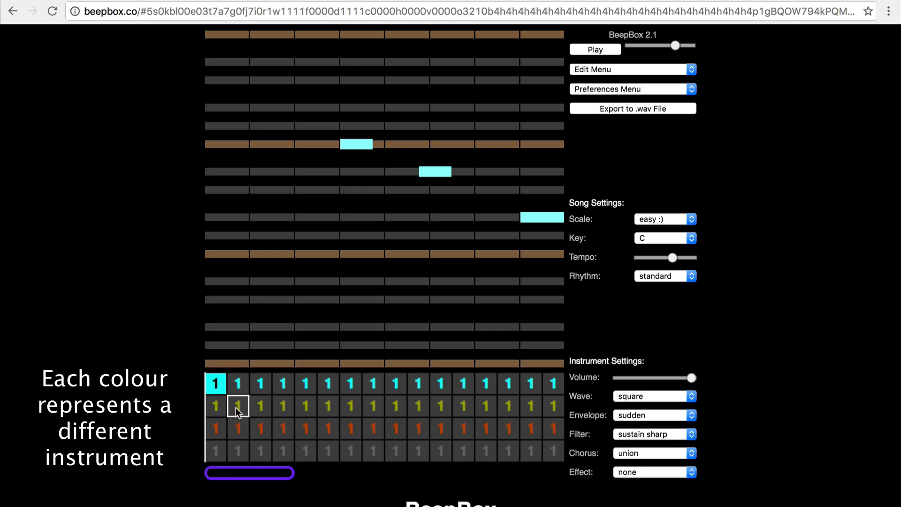
key(space)
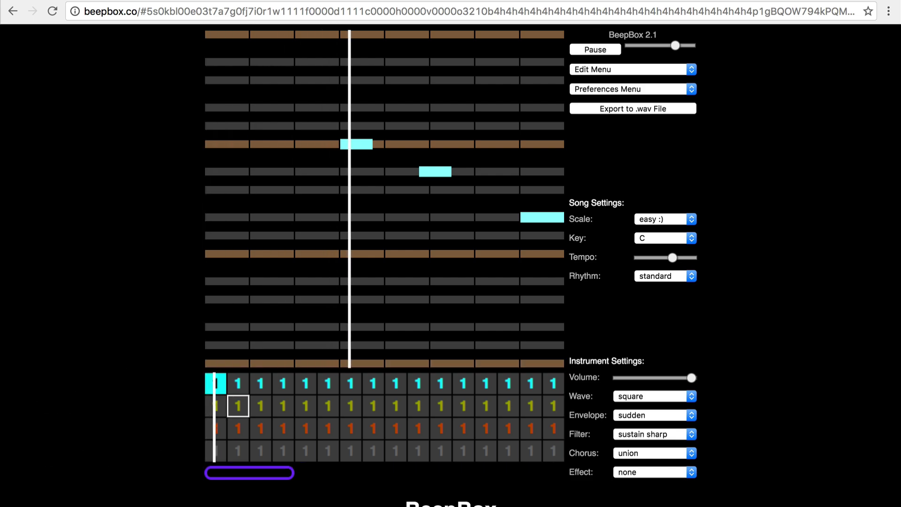
key(space)
- Add two short notes to the yellow instrument's first bar, the second one lower, and play them back briefly
click(214, 418)
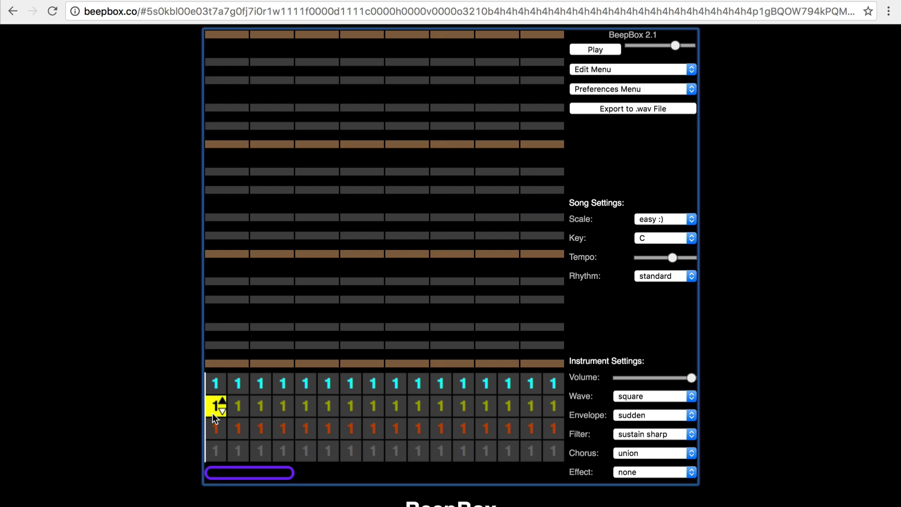
click(326, 189)
key(space)
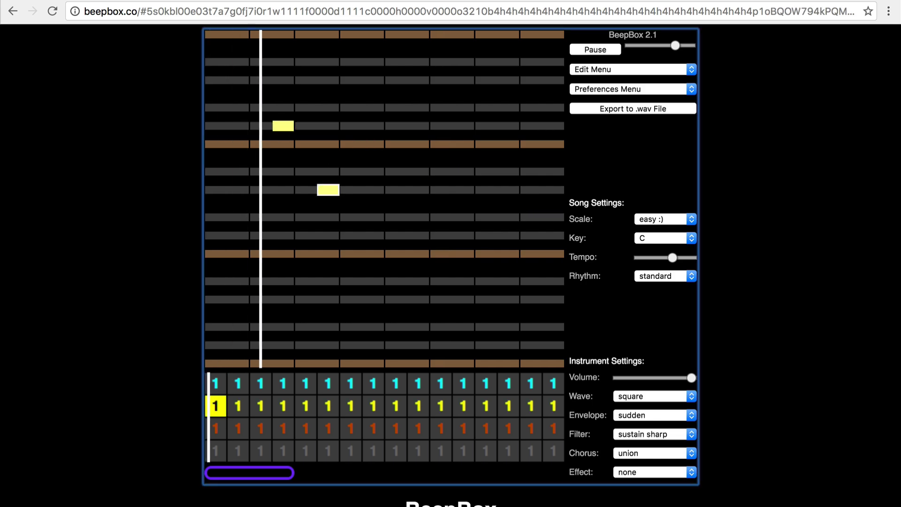
key(space)
- Add two short notes to the orange instrument's first bar, the second one higher, and play them back briefly
right_click(210, 440)
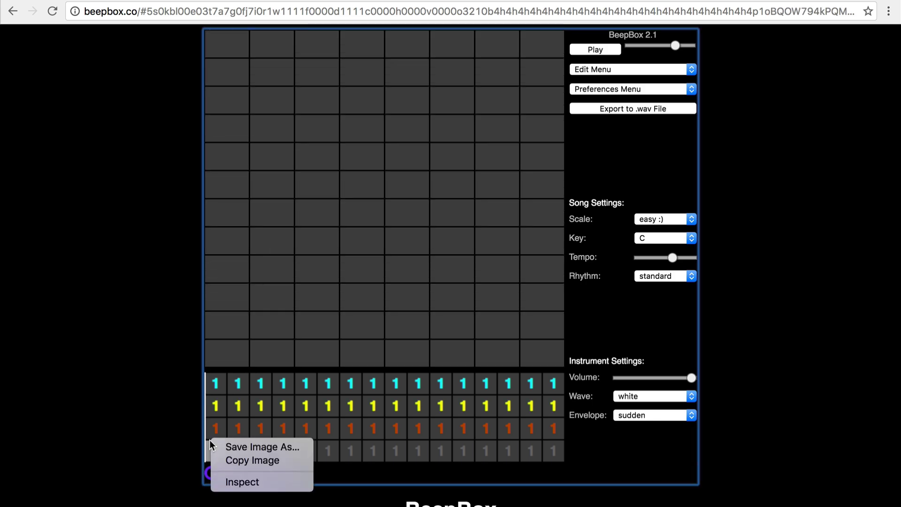
click(210, 425)
click(214, 426)
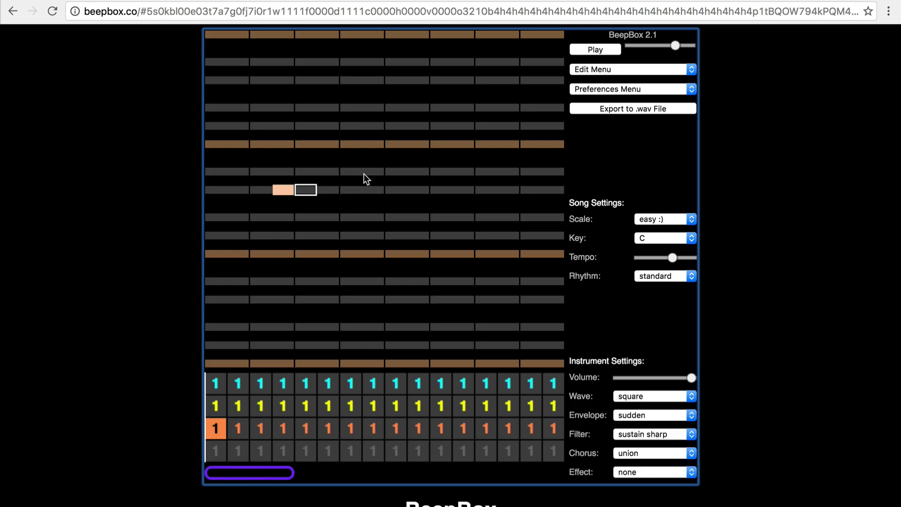
click(375, 172)
key(space)
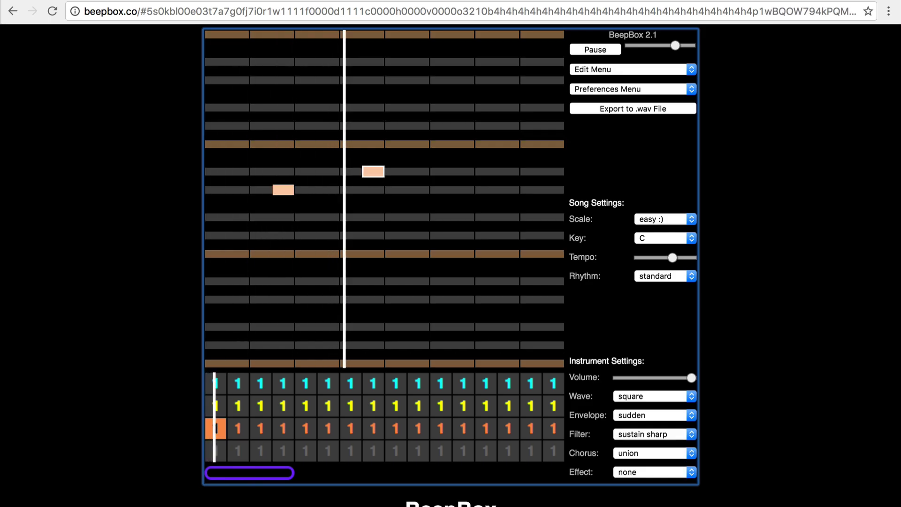
key(space)
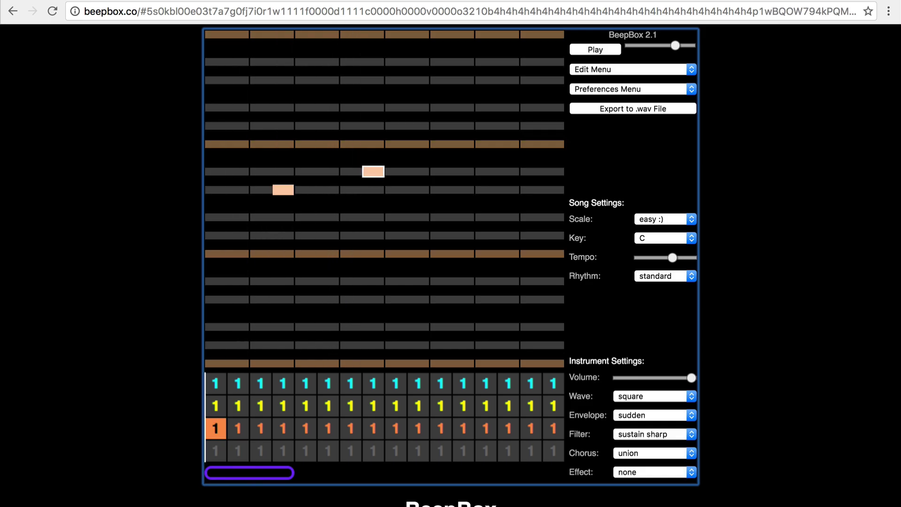
- Place four evenly spaced hits on the lowest row of the grey drum instrument's first bar and play them back
click(211, 458)
click(224, 353)
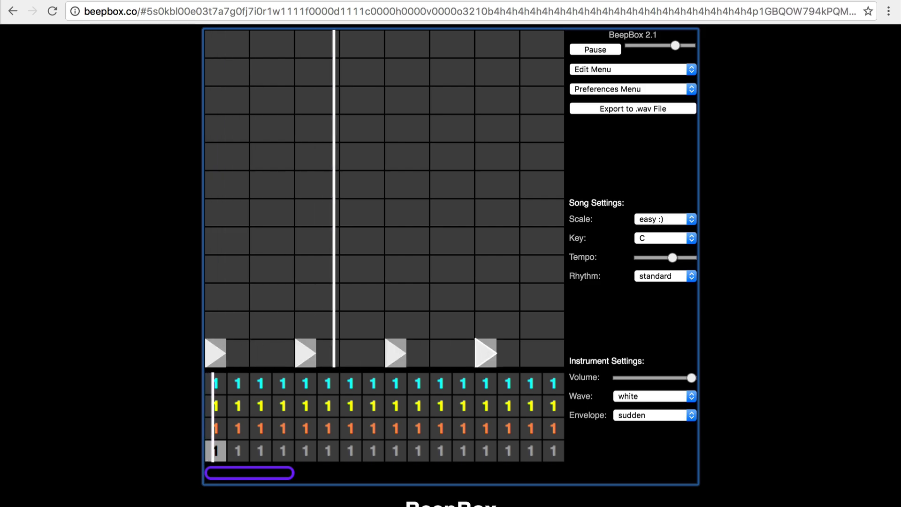
key(space)
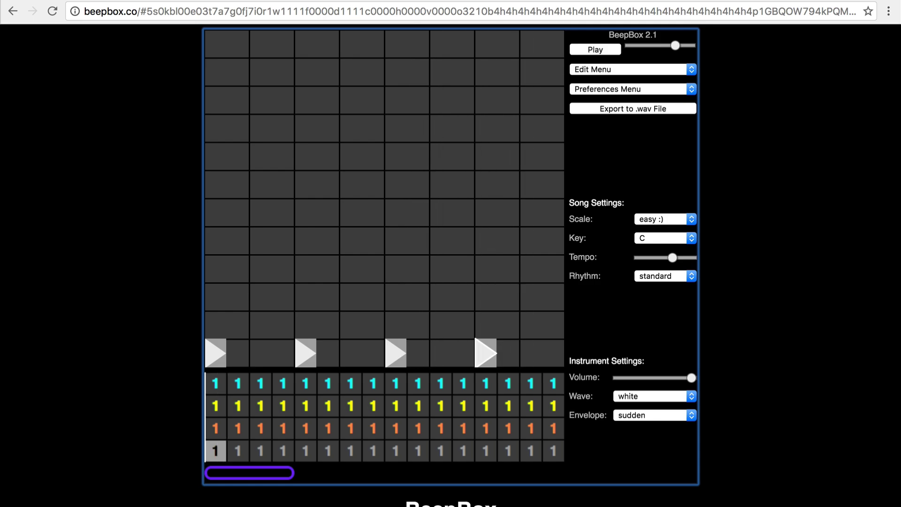
- Review the first bar of the blue, yellow, orange and grey instruments in turn
click(215, 381)
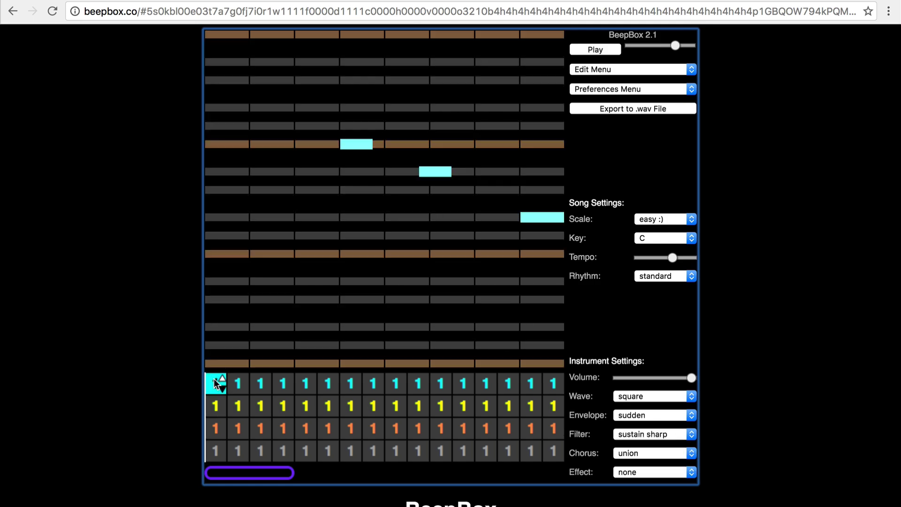
click(215, 407)
click(214, 434)
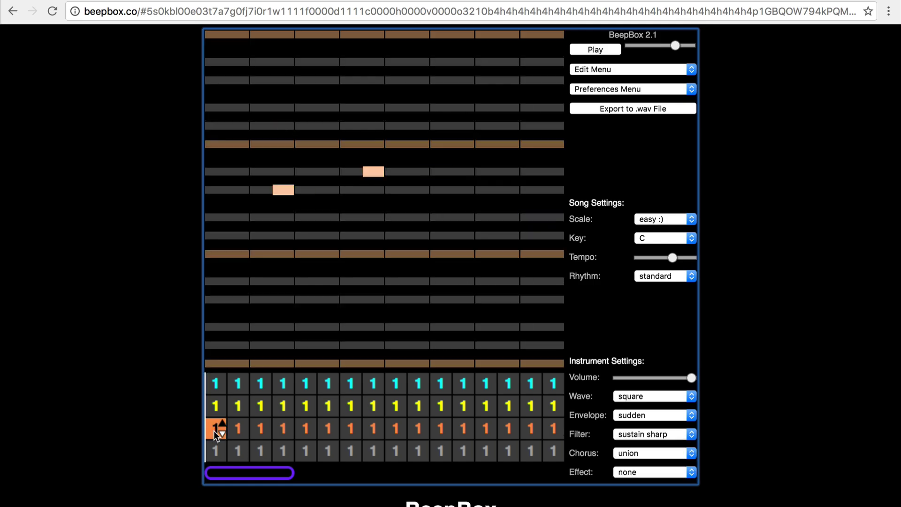
click(213, 451)
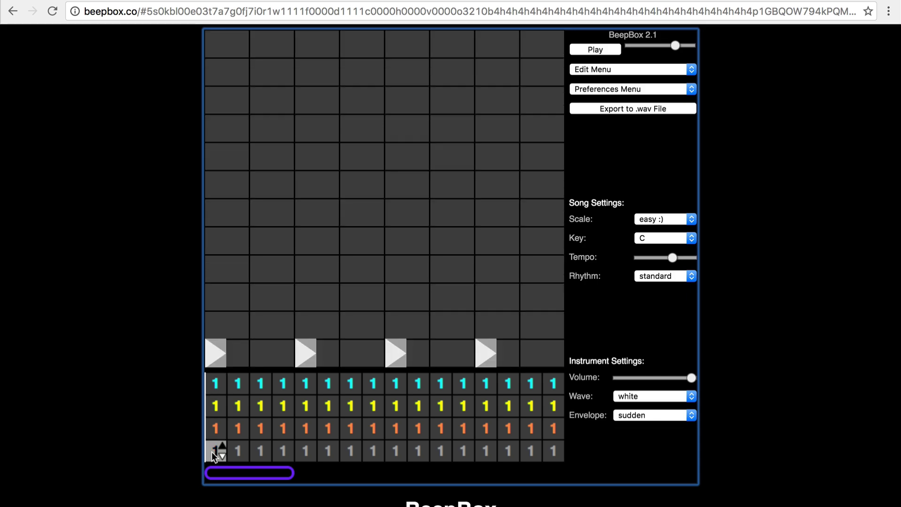
- Step the blue instrument's first bar up to pattern 4 and start stepping it back down
click(216, 383)
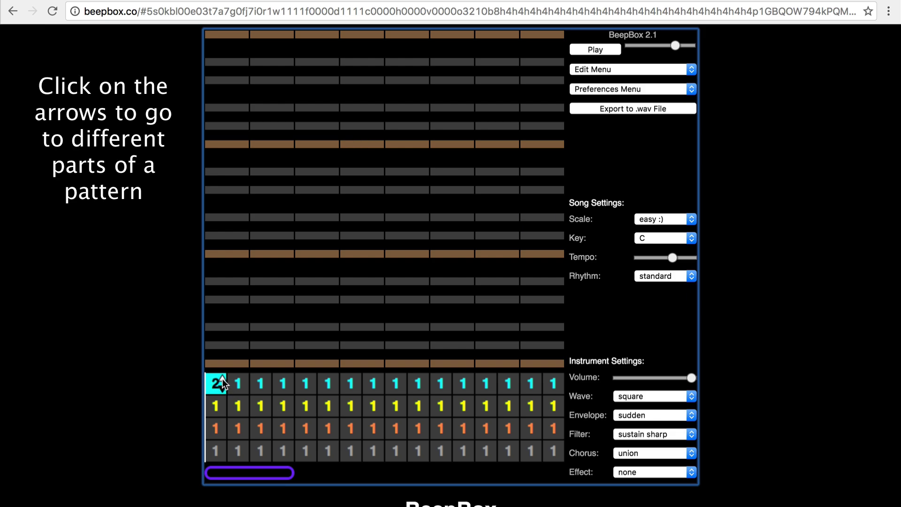
click(222, 378)
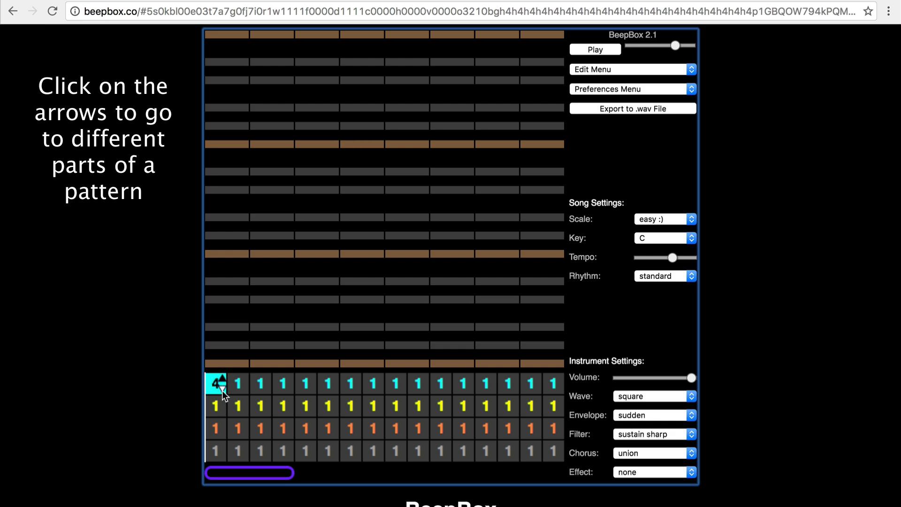
click(222, 389)
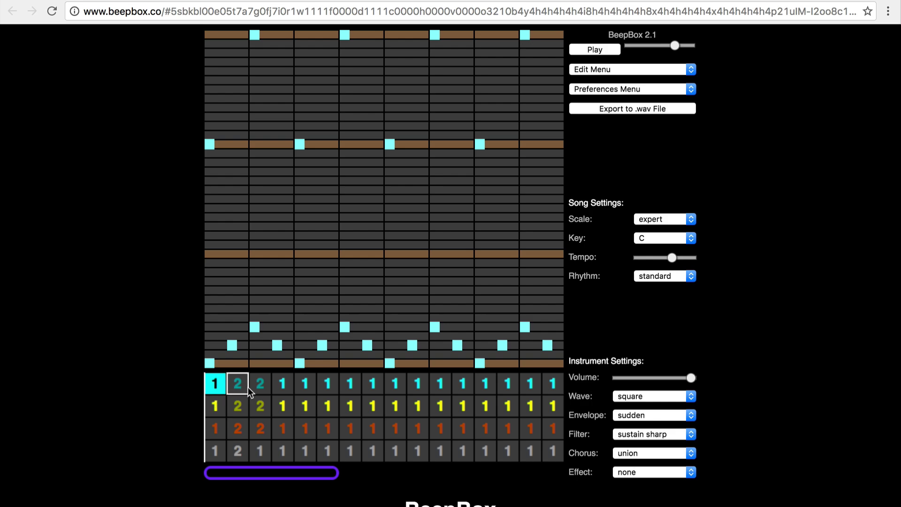
- Examine the patterns used in the opening bars of all four instruments in the example song, ending on the first blue bar
click(233, 386)
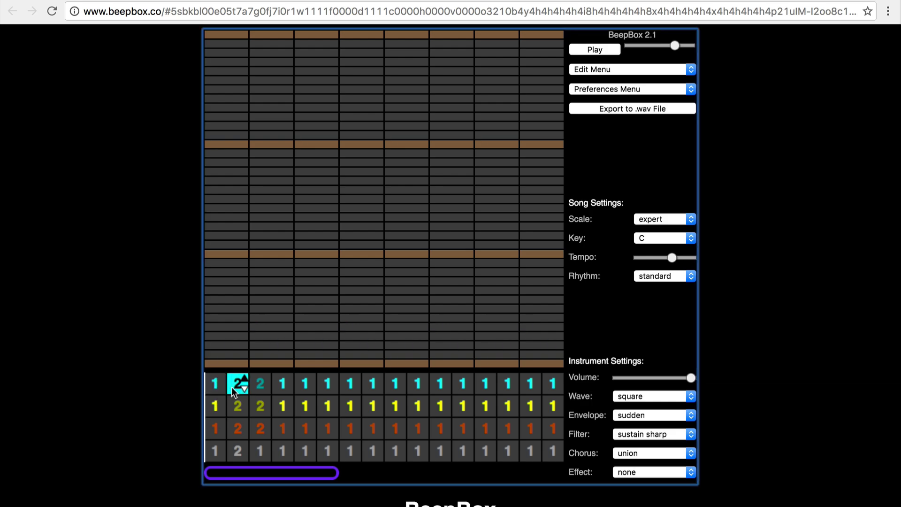
click(261, 388)
click(263, 409)
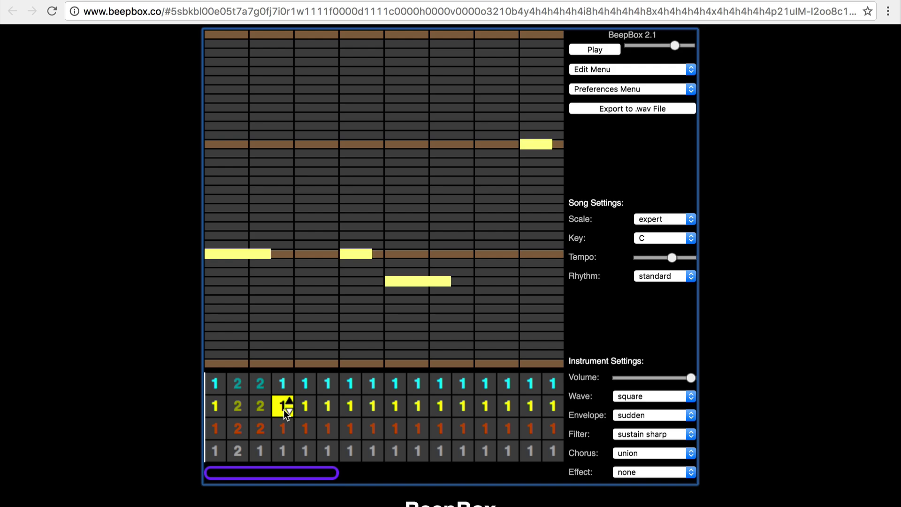
click(283, 409)
click(283, 435)
click(260, 432)
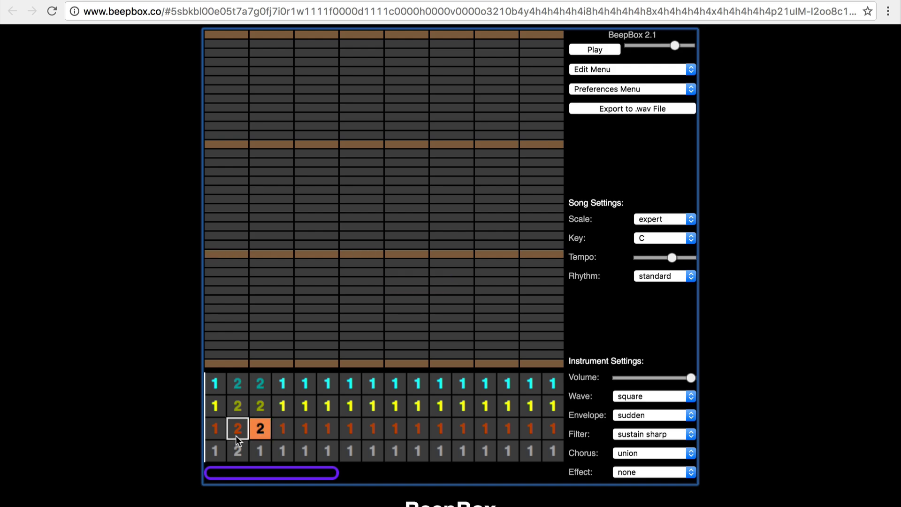
click(237, 429)
click(237, 454)
click(254, 454)
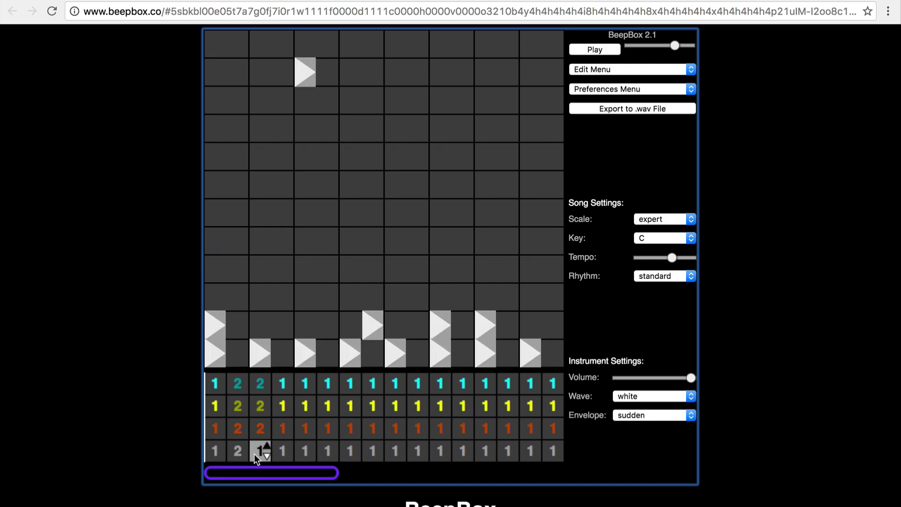
click(221, 455)
click(220, 389)
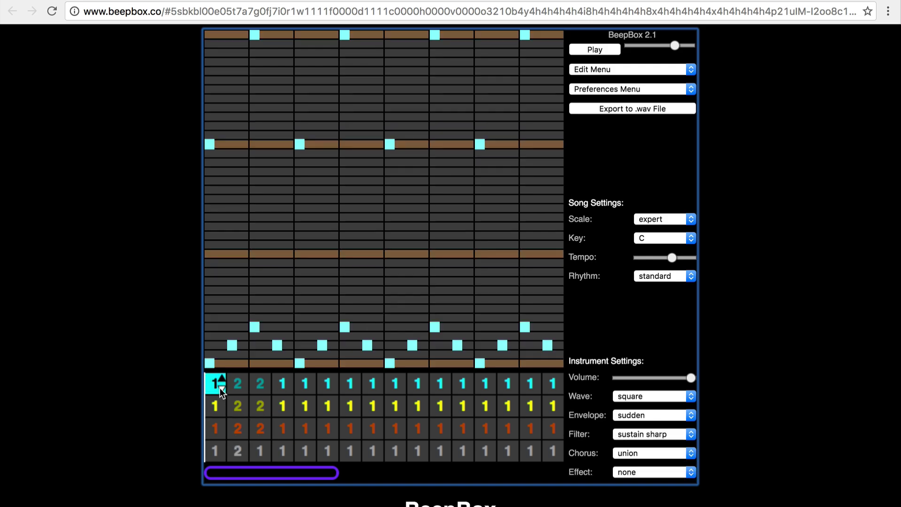
click(161, 382)
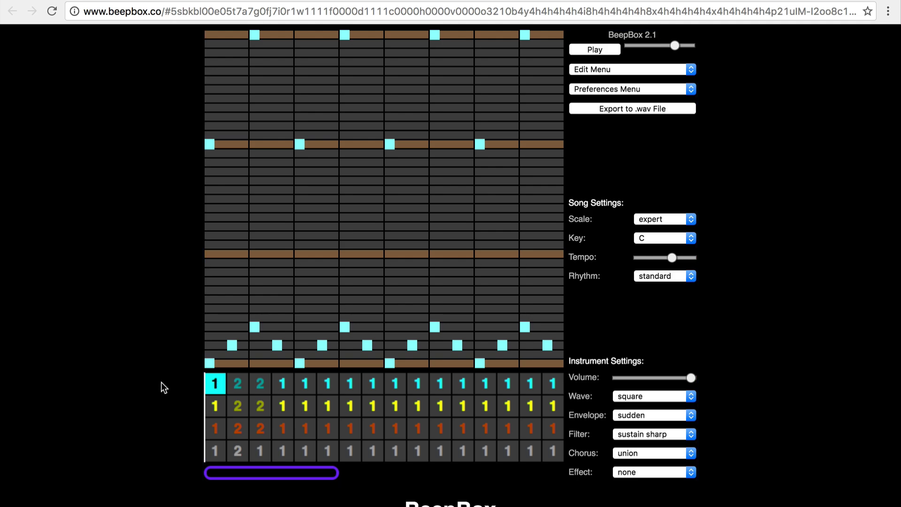
- Play the example song and view the grey drum instrument's second bar during playback
click(603, 47)
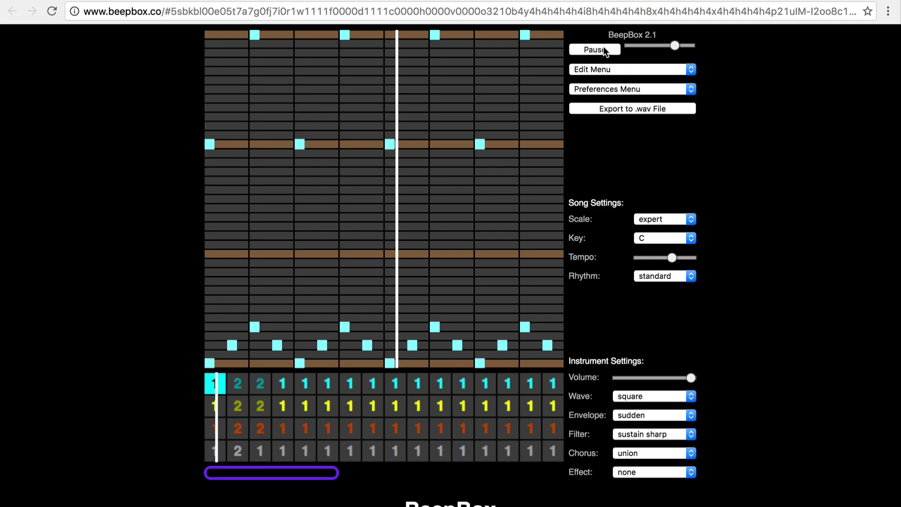
click(243, 444)
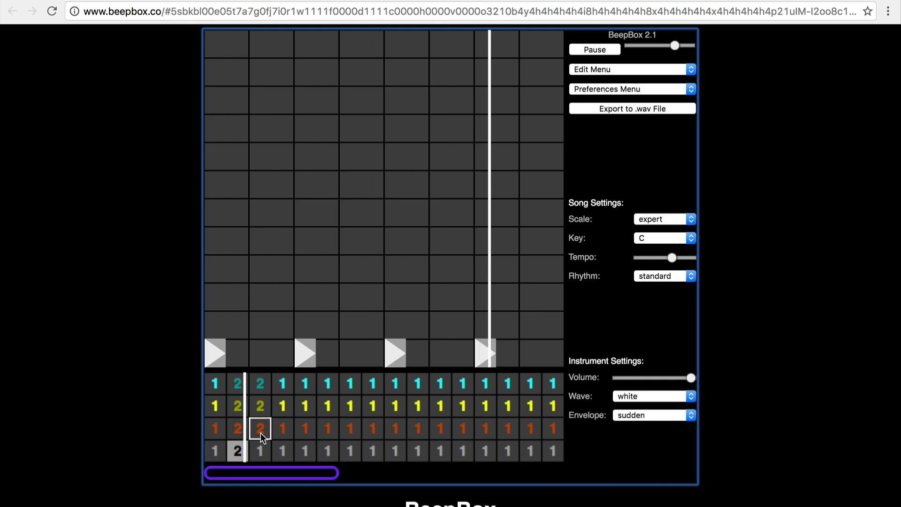
- Examine the example song's third orange and grey bars, the fourth orange and yellow bars, and the fifth blue bar during playback
click(260, 433)
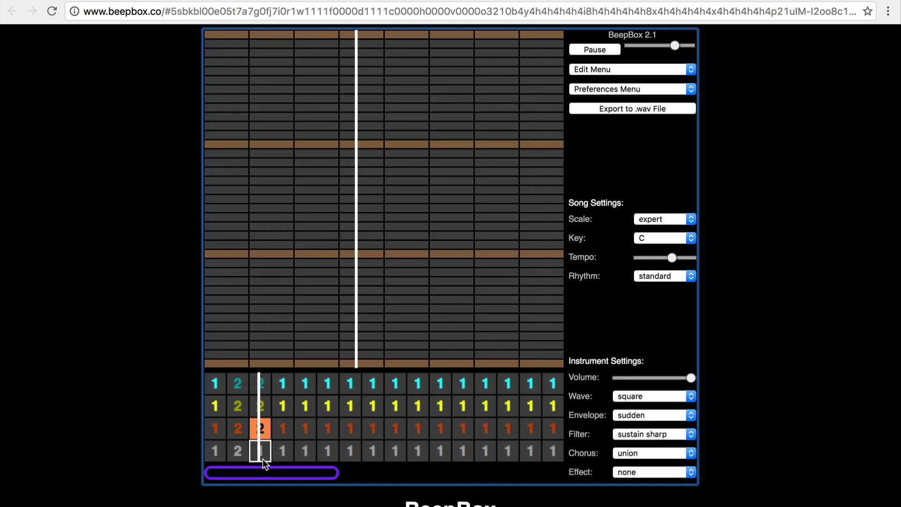
click(262, 458)
click(282, 432)
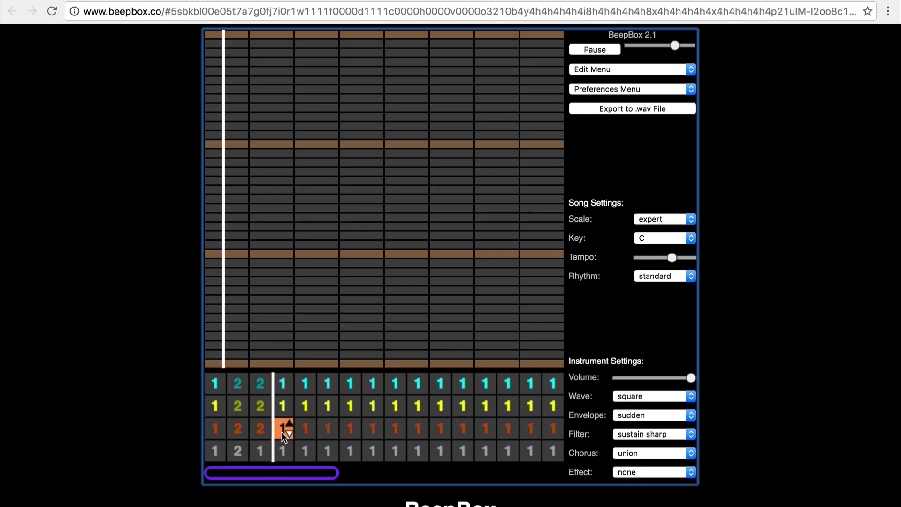
click(290, 408)
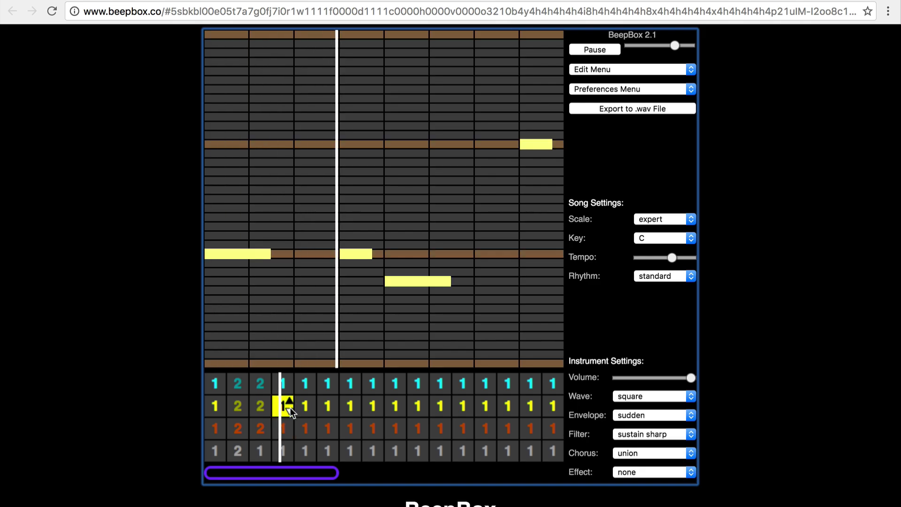
click(300, 383)
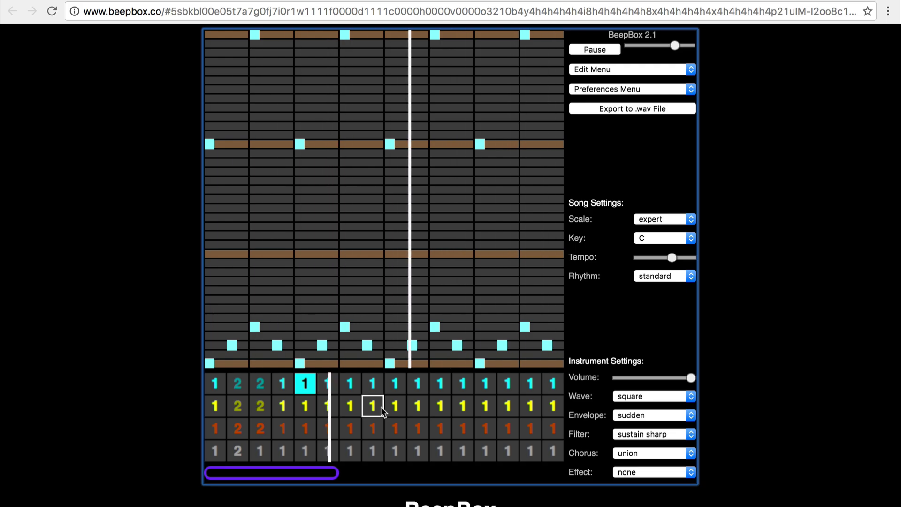
- Pause the example song and adjust the end of its purple loop section
click(615, 51)
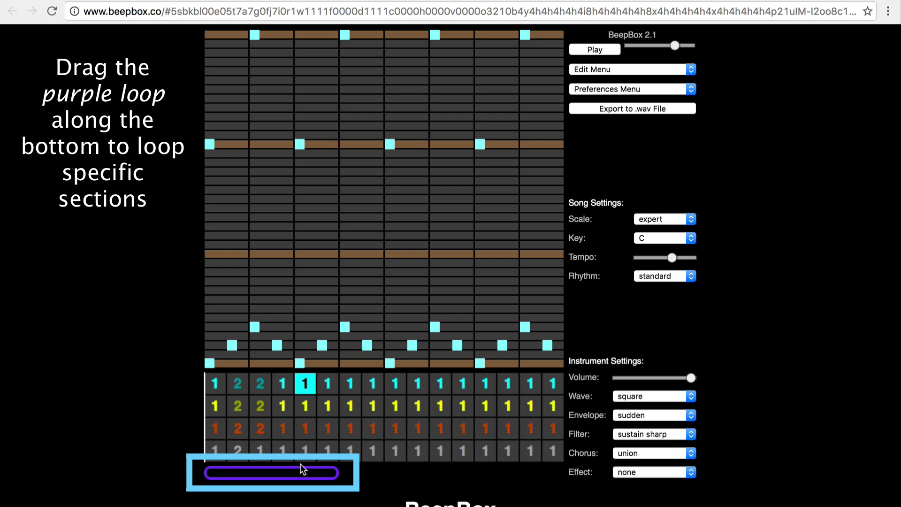
drag(334, 473, 353, 480)
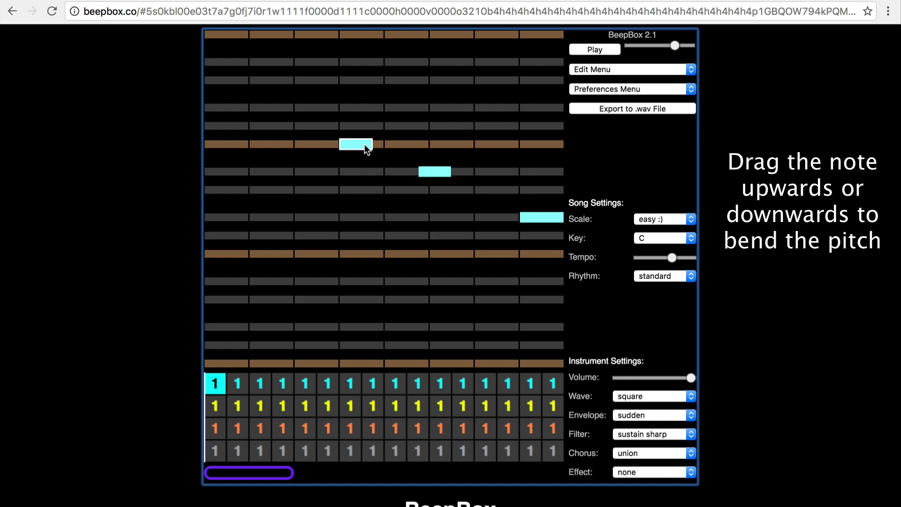
- Bend the blue note in the fourth column upward and the note starting in the fifth column downward
drag(364, 145, 394, 75)
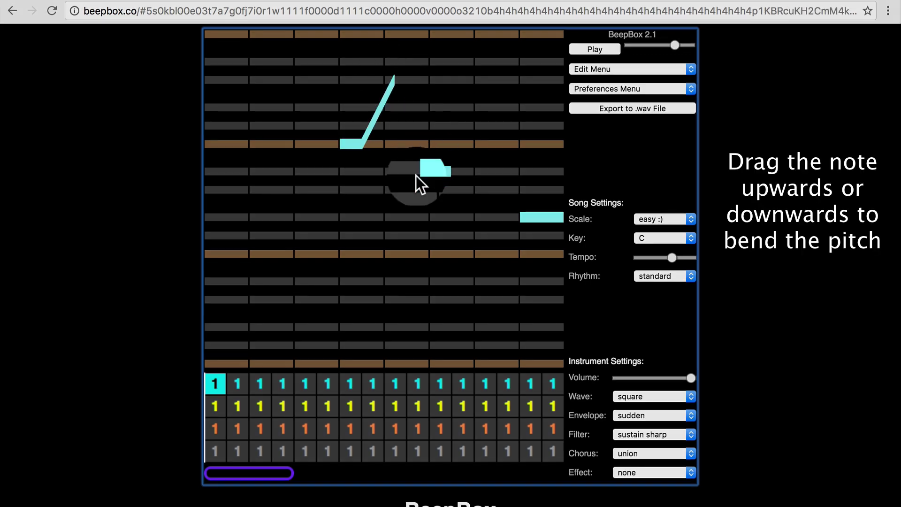
drag(391, 175, 394, 235)
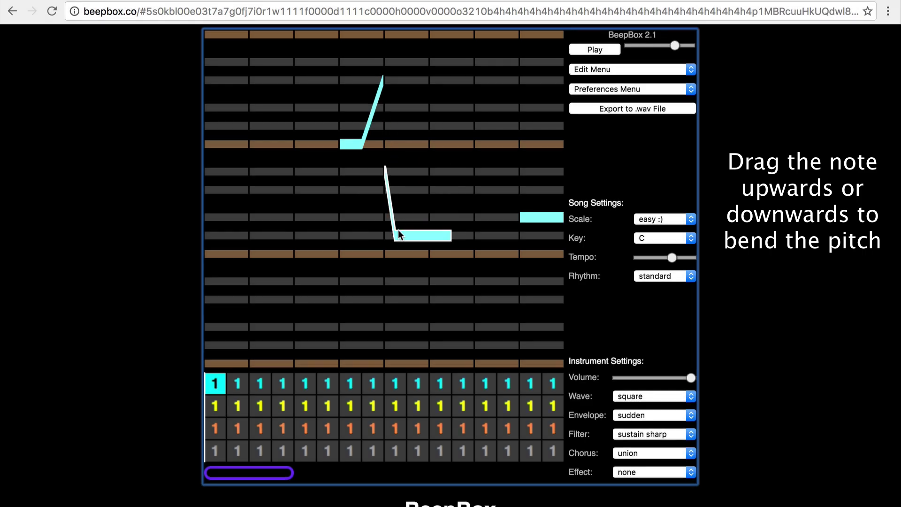
- Stack three more notes with the same downward bend in the fifth column and play the pattern through
click(435, 201)
click(433, 179)
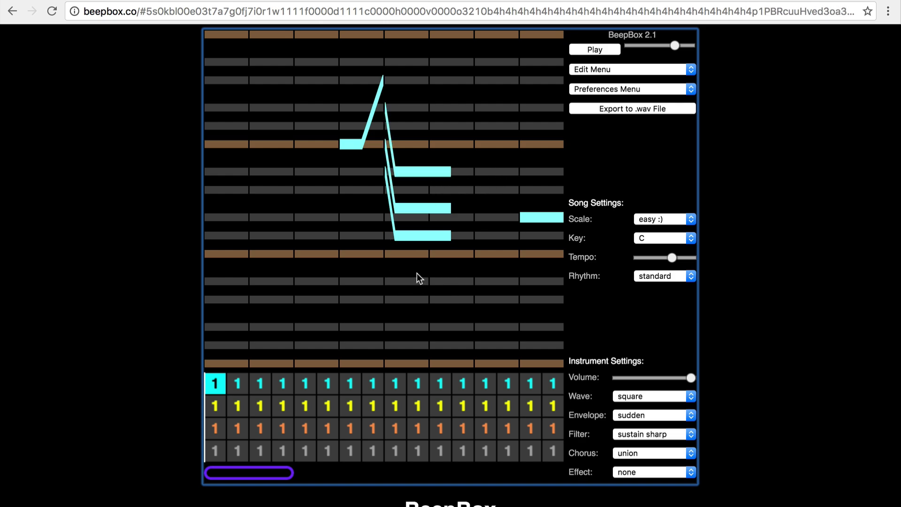
key(space)
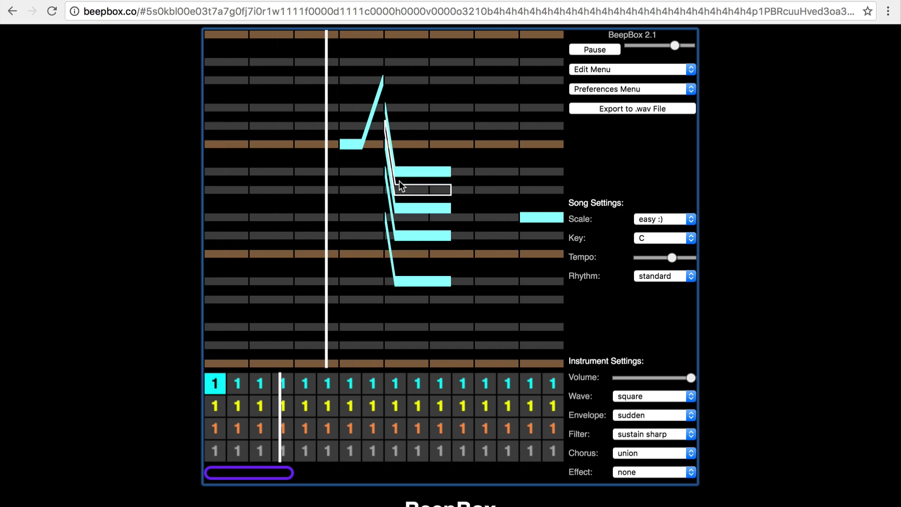
key(space)
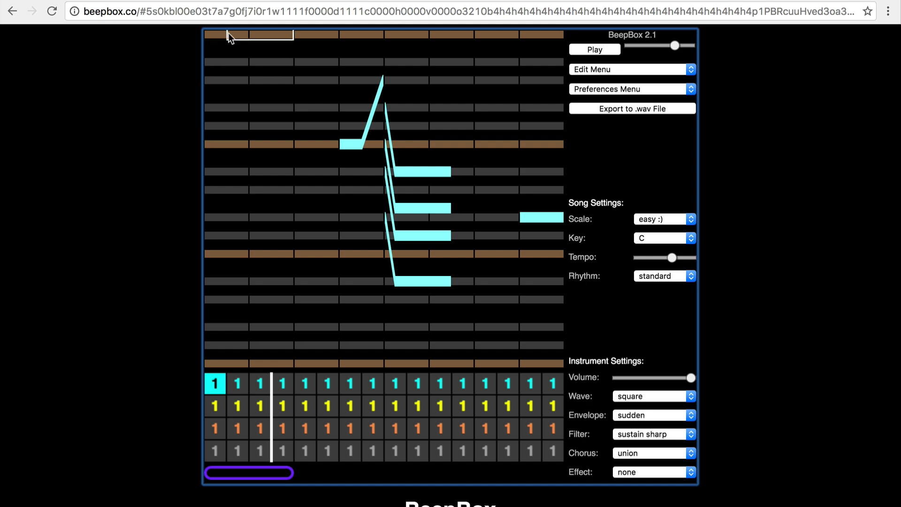
- Load the example song from its saved URL
click(191, 12)
key(ctrl+a)
key(ctrl+v)
key(Return)
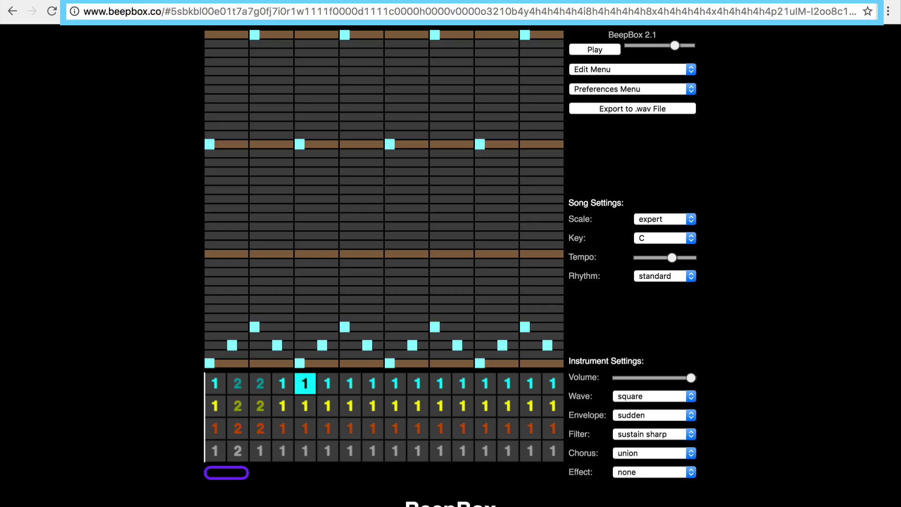
- Reopen the bent-note song from its URL, and return to the example song the same way
click(206, 14)
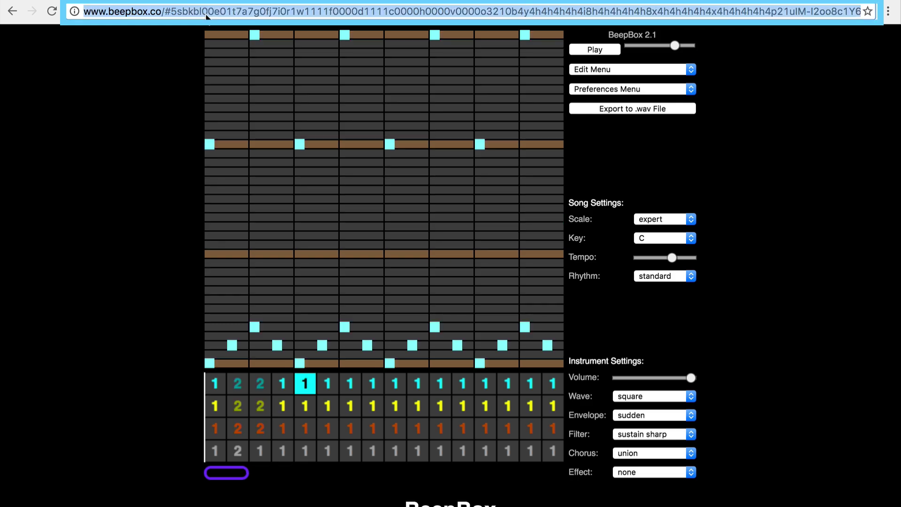
key(ctrl+v)
key(Return)
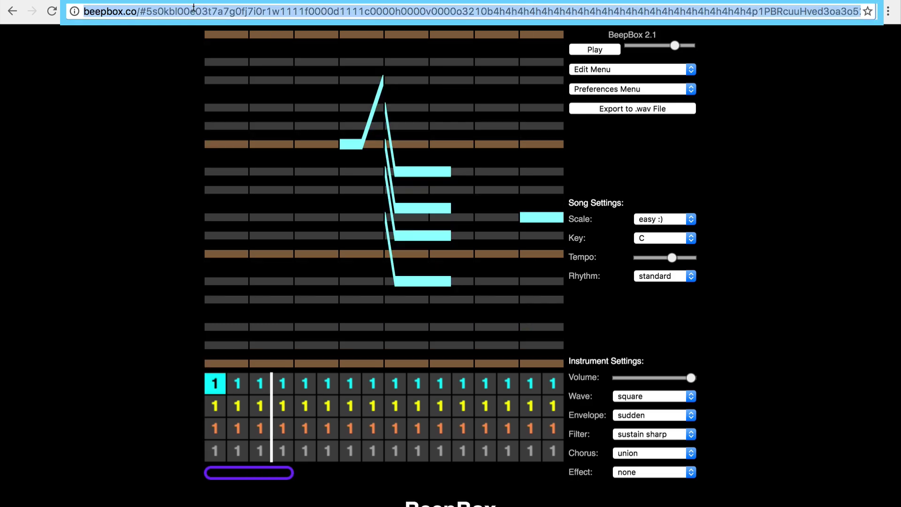
click(180, 83)
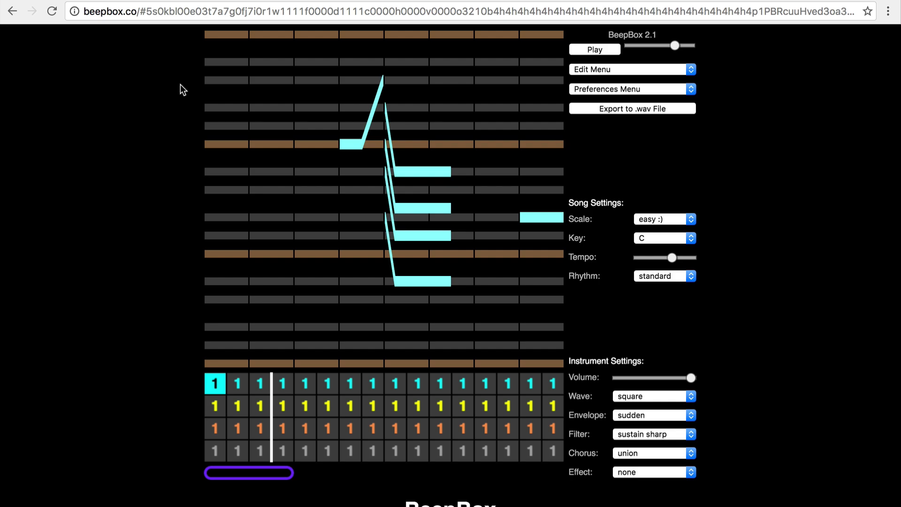
key(ctrl+l)
key(ctrl+v)
key(Return)
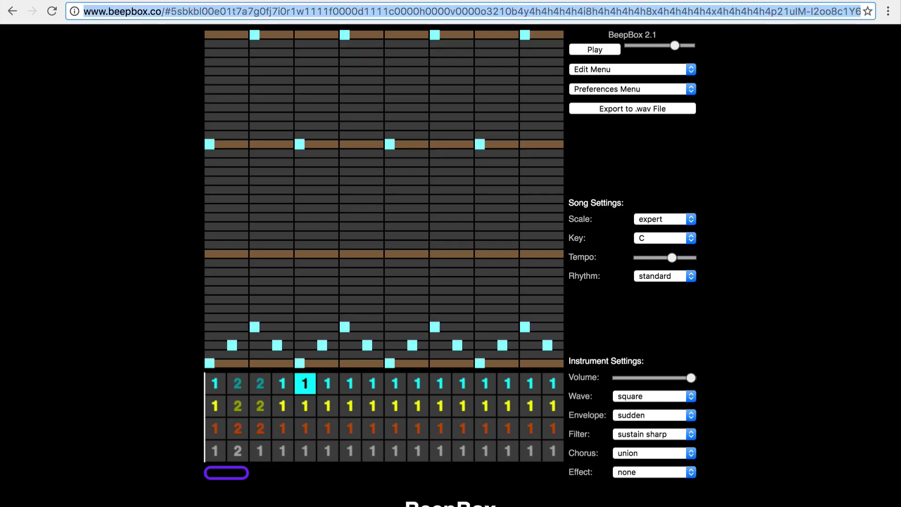
- Switch to Online Sequencer and place the electric piano notes E5, D5, A#4, G#4, D4 and E4 across the grid
key(ctrl+shift+Tab)
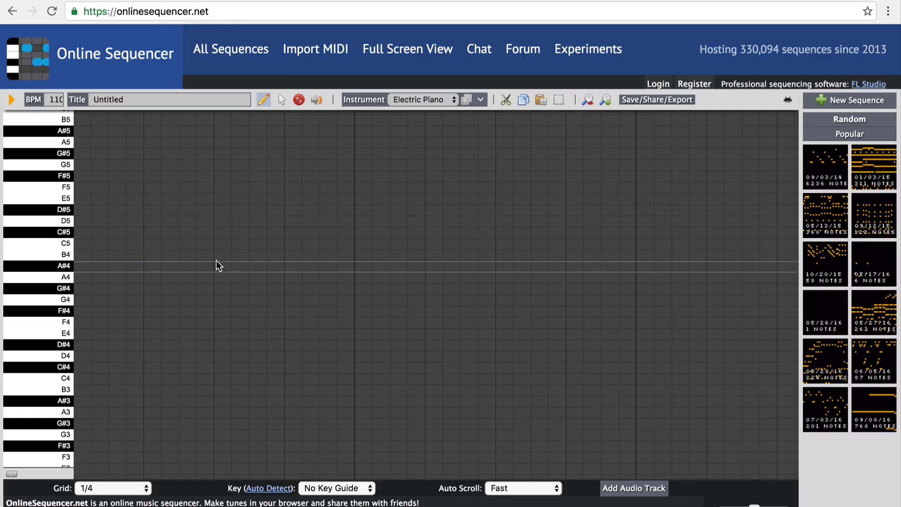
click(127, 199)
click(224, 221)
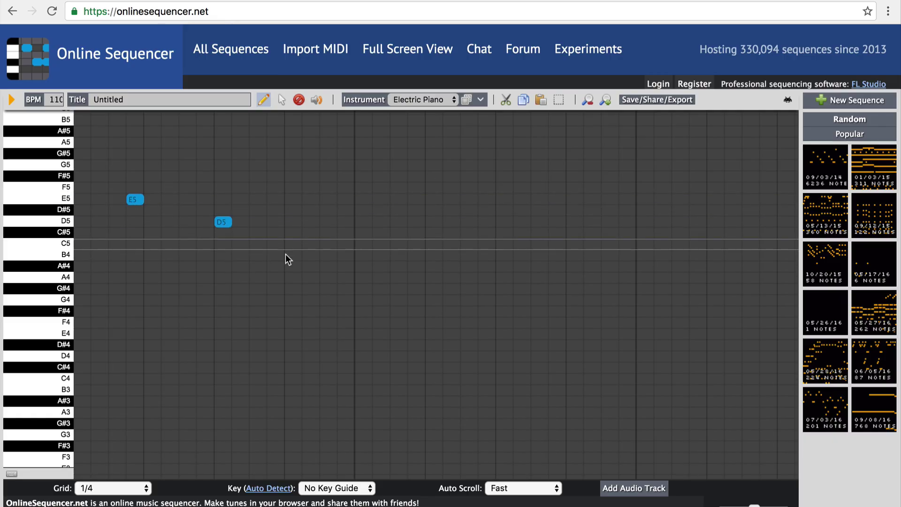
click(288, 267)
click(417, 289)
click(448, 357)
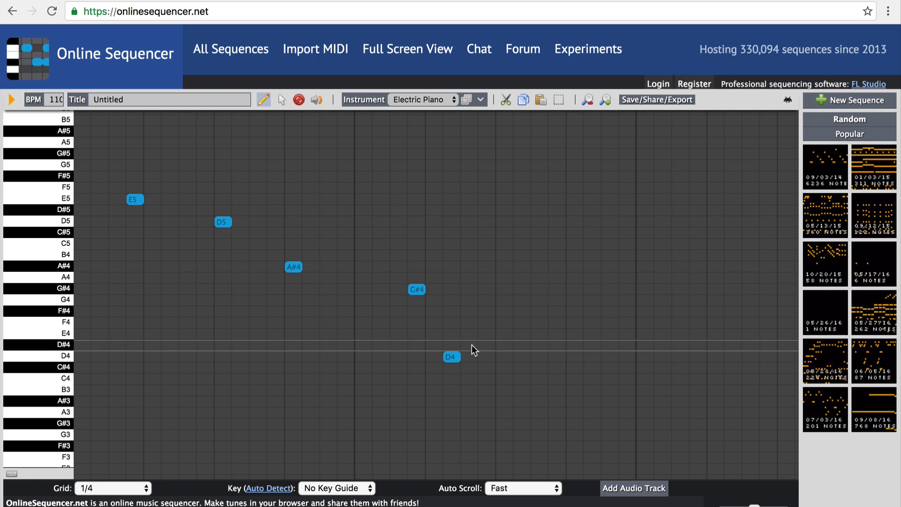
click(520, 334)
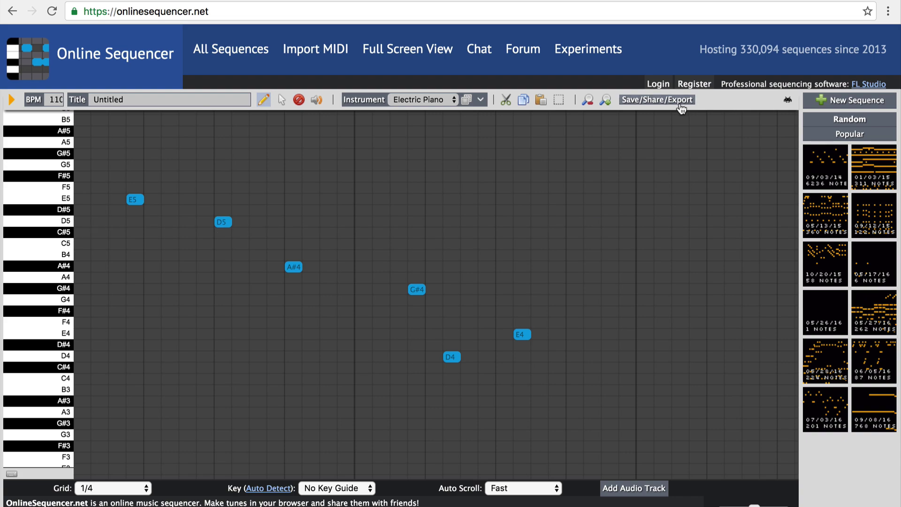
- Save the untitled sequence to generate its shareable link
click(666, 100)
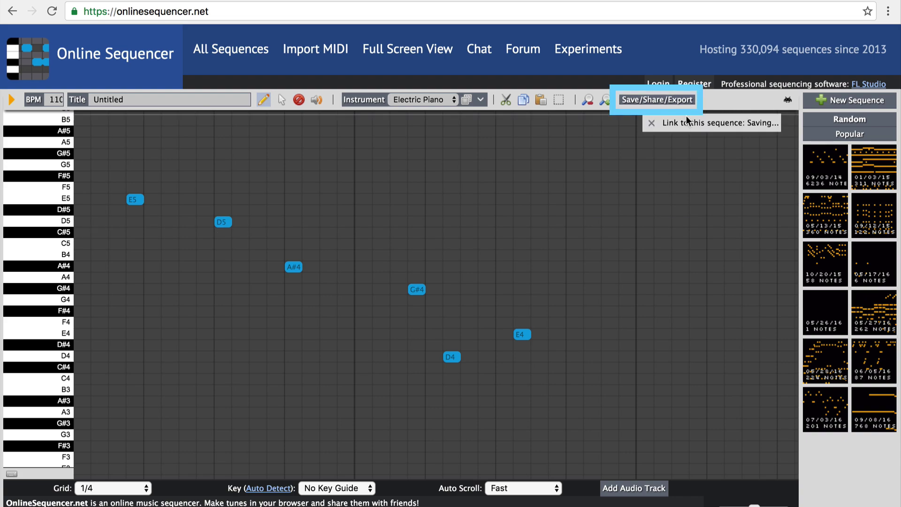